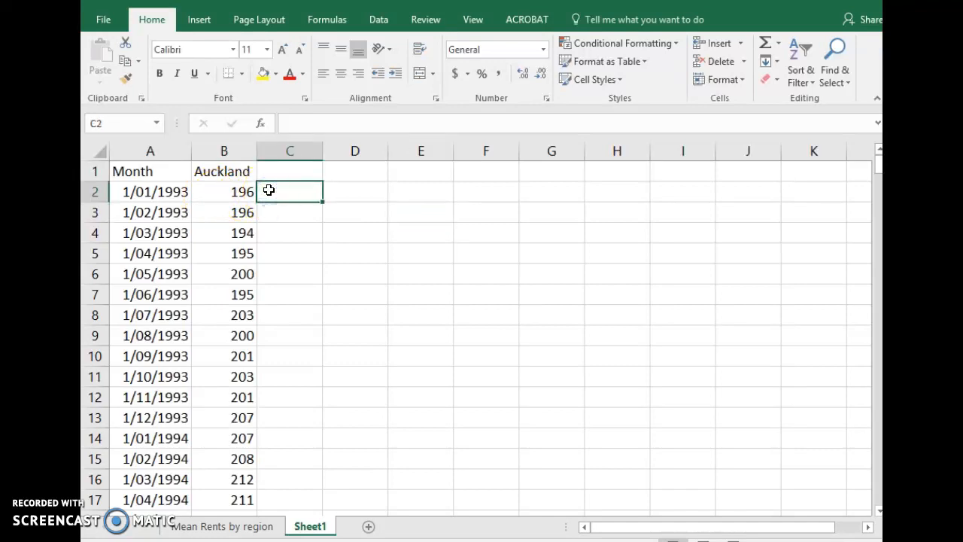
Enter the heading MM in cell C1, beside the Auckland column
left_click(285, 171)
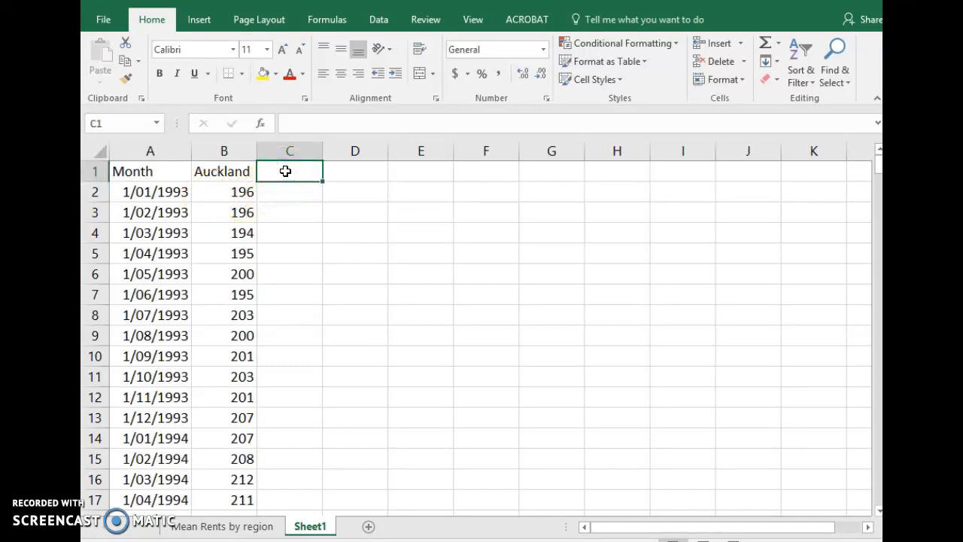
type("MM")
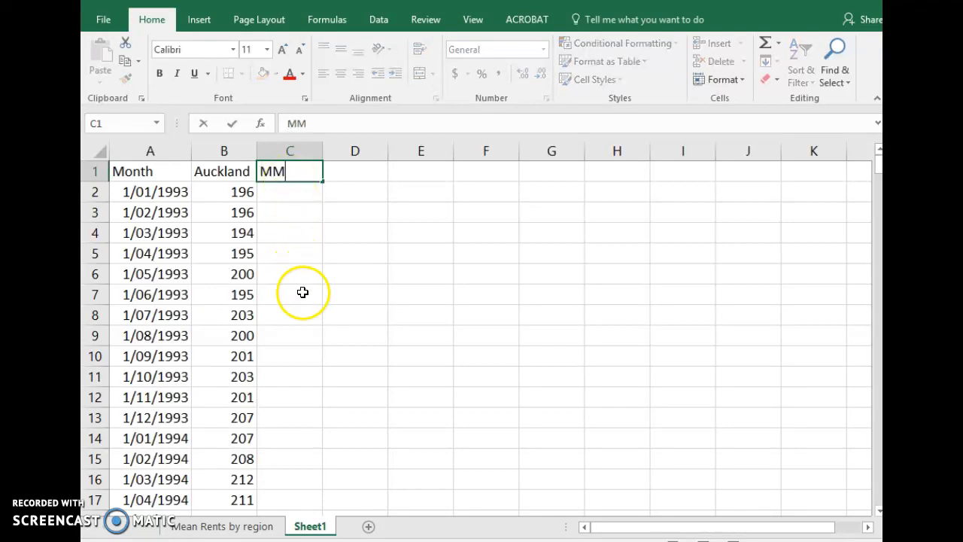
left_click(298, 332)
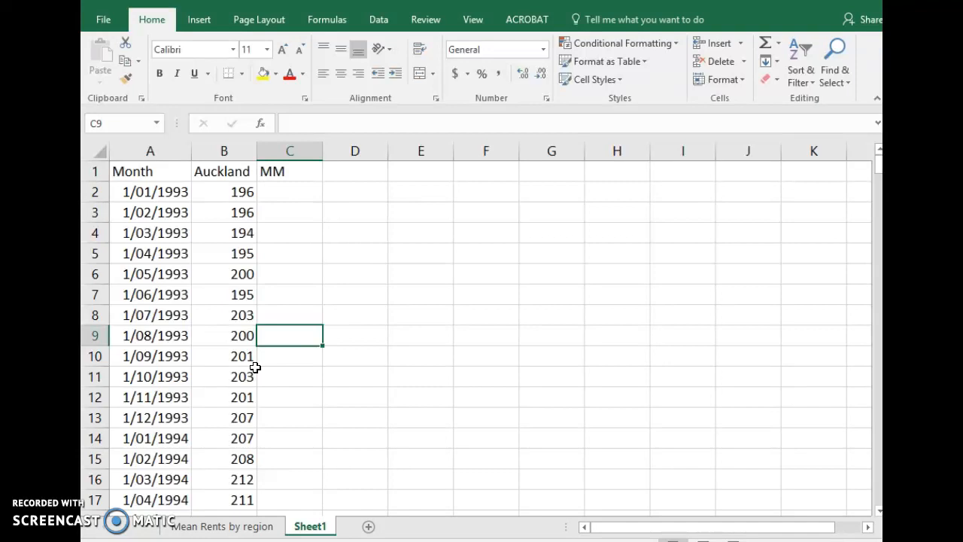
Enter a formula in cell C7 that averages the first twelve Auckland values, B2:B13
left_click(282, 301)
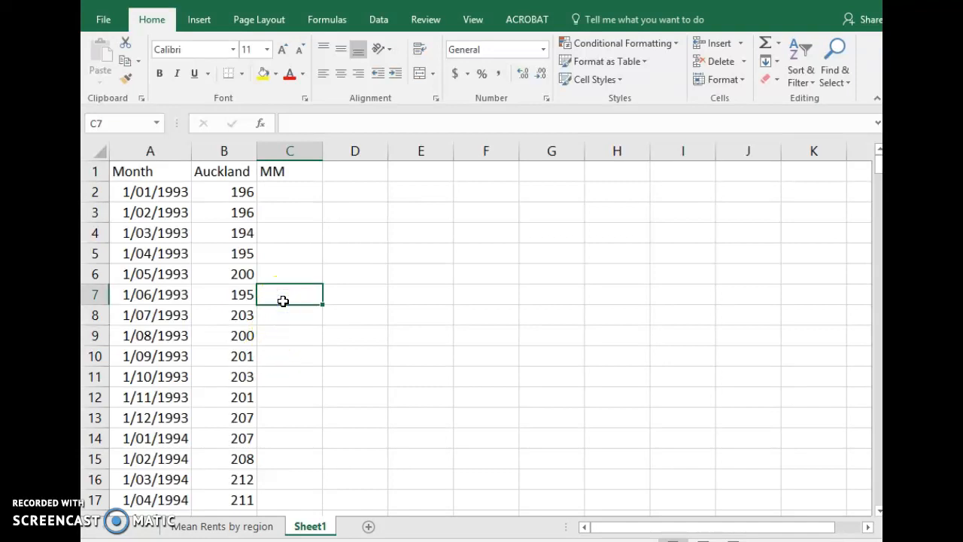
type("=")
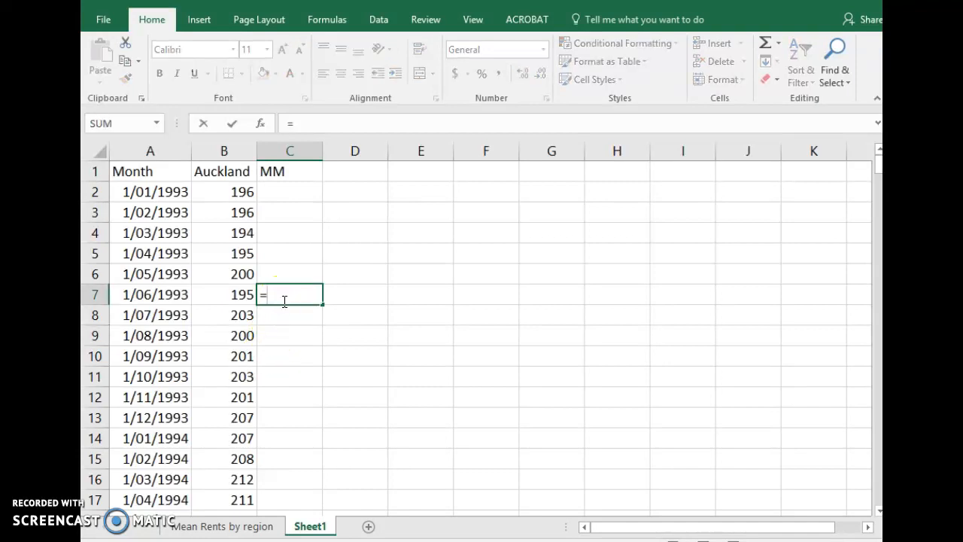
type("average(")
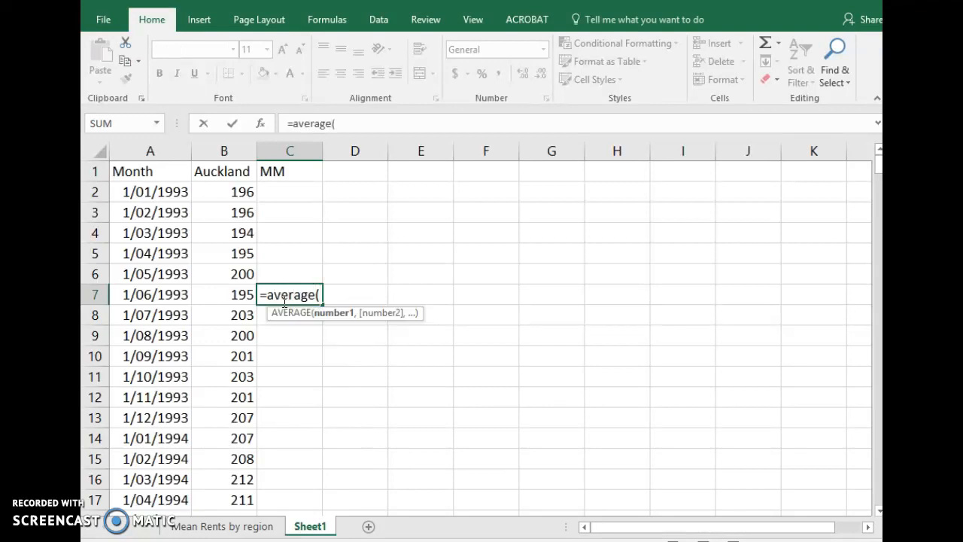
left_click(227, 199)
left_click_drag(226, 199, 224, 416)
type(")")
key("Return")
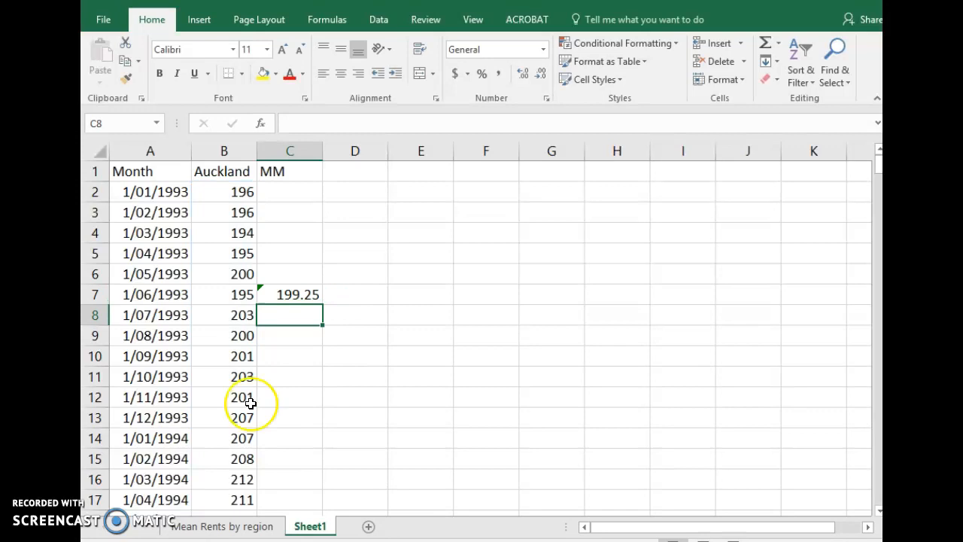
Check the range averaged by the C7 formula and copy it down to C12
left_click(294, 293)
left_click(378, 122)
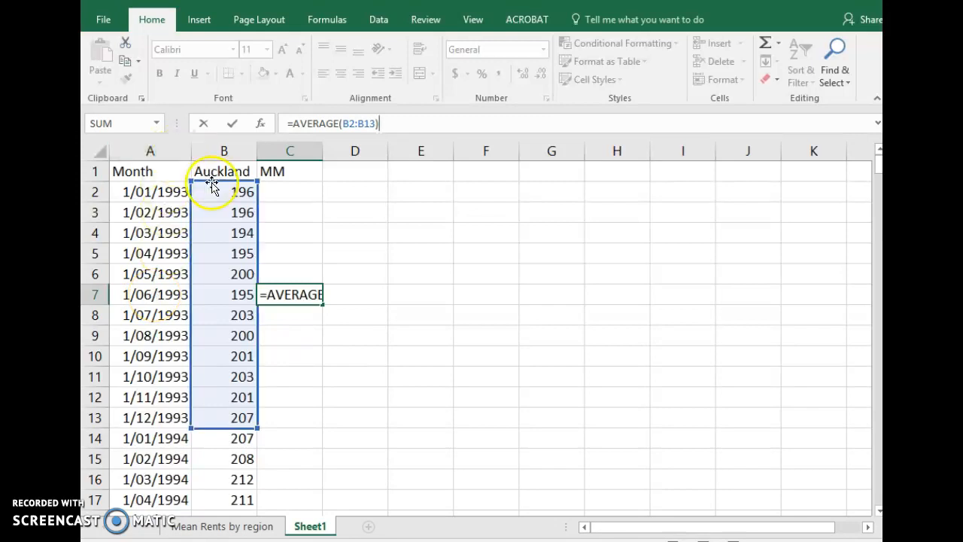
key("ctrl+Return")
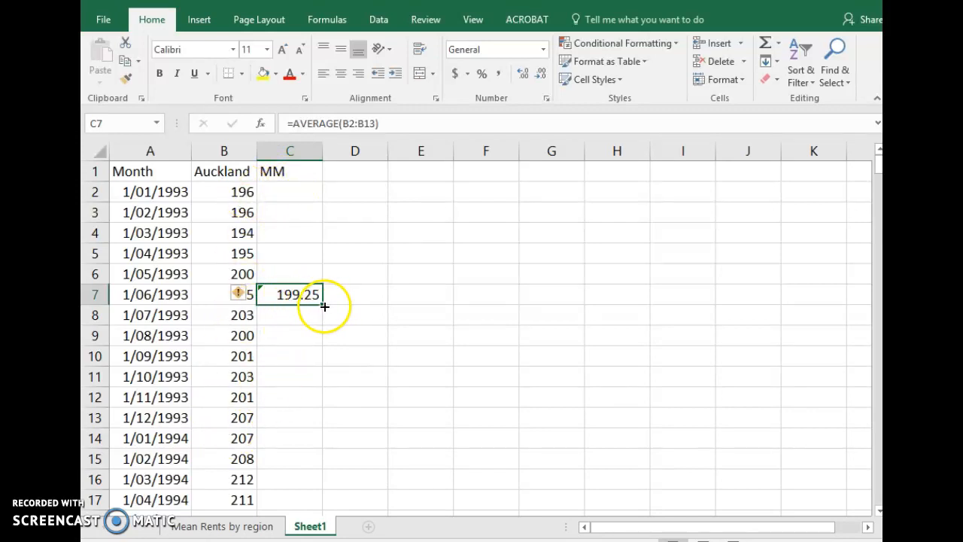
left_click_drag(323, 306, 321, 404)
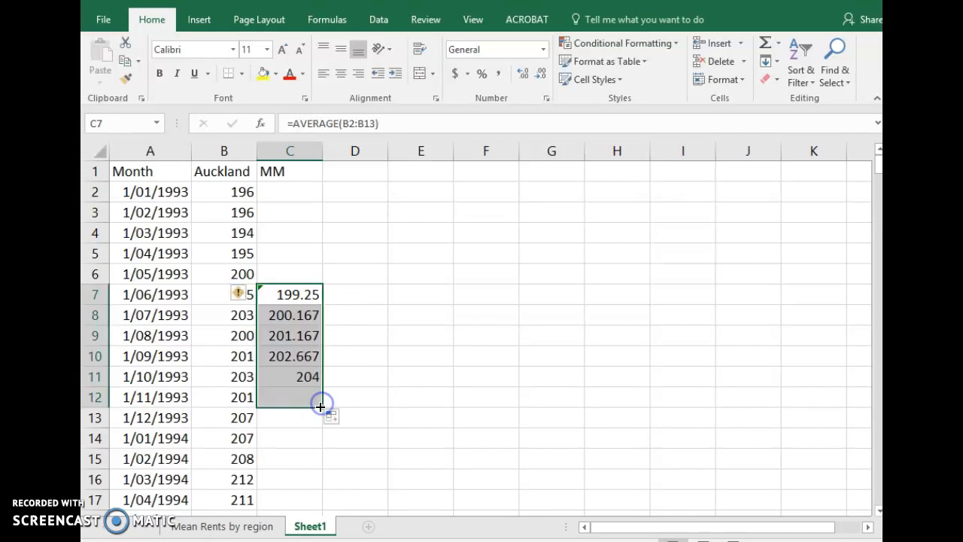
Check the range used in C11, and fill the moving-average formula from C12 down to C303
left_click(304, 377)
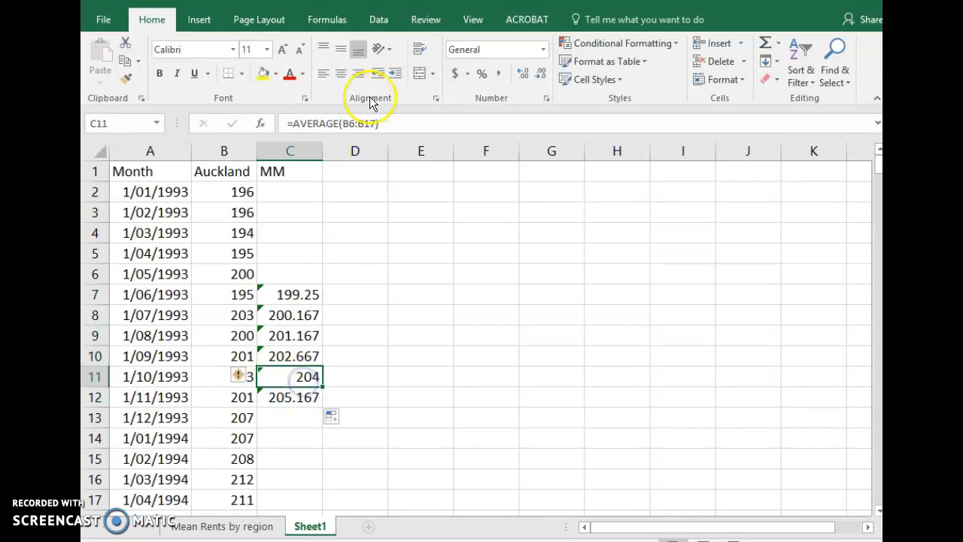
left_click(389, 124)
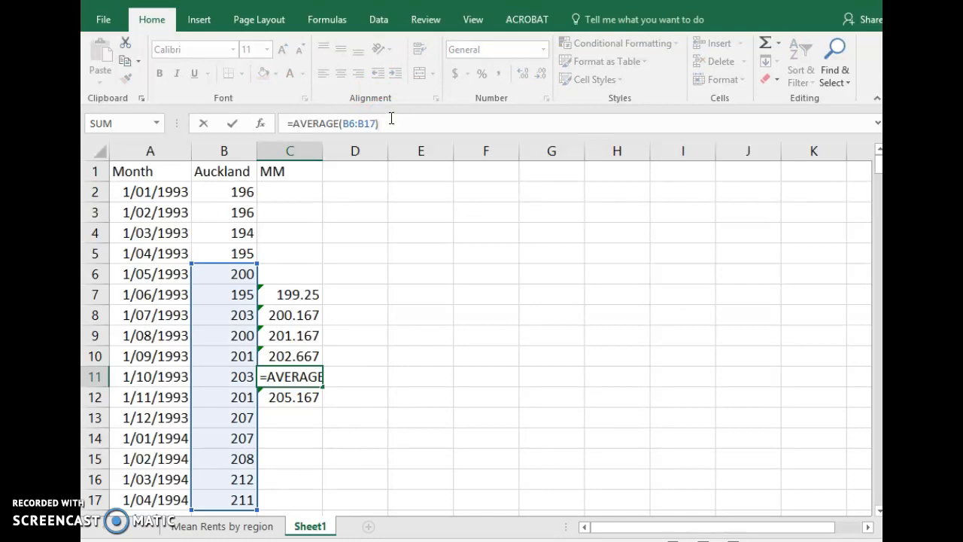
key("Escape")
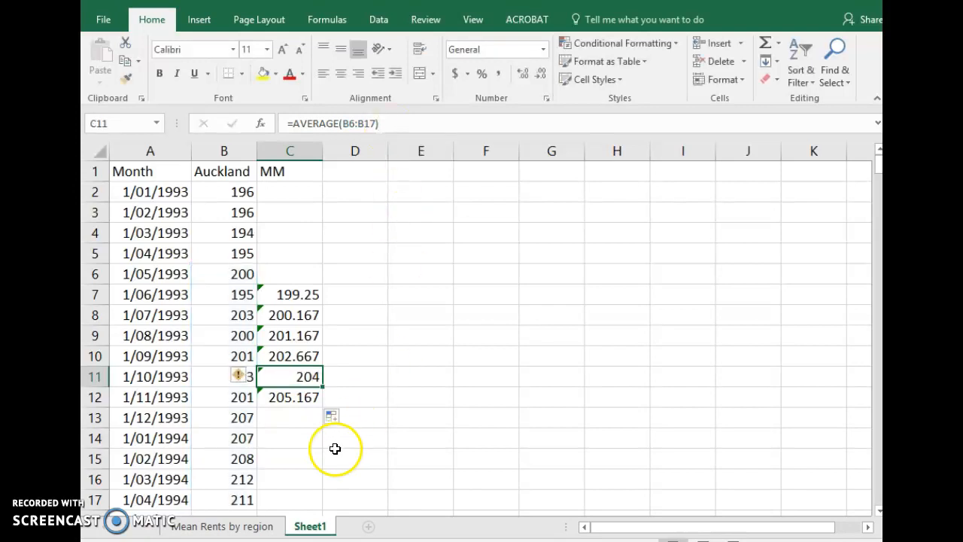
left_click(312, 398)
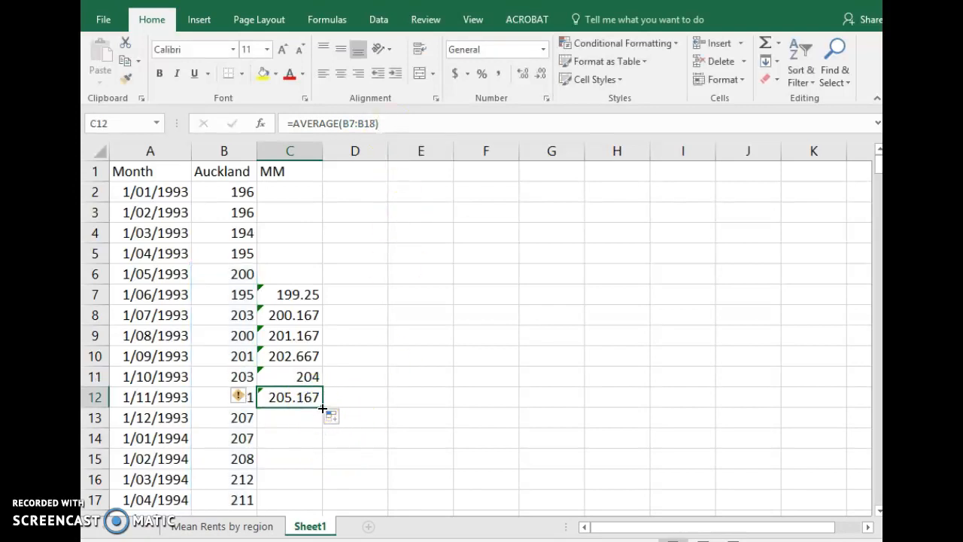
mouse_move(322, 407)
left_mouse_down()
mouse_move(316, 339)
mouse_move(314, 405)
left_mouse_up()
scroll(315, 405, "down", 20)
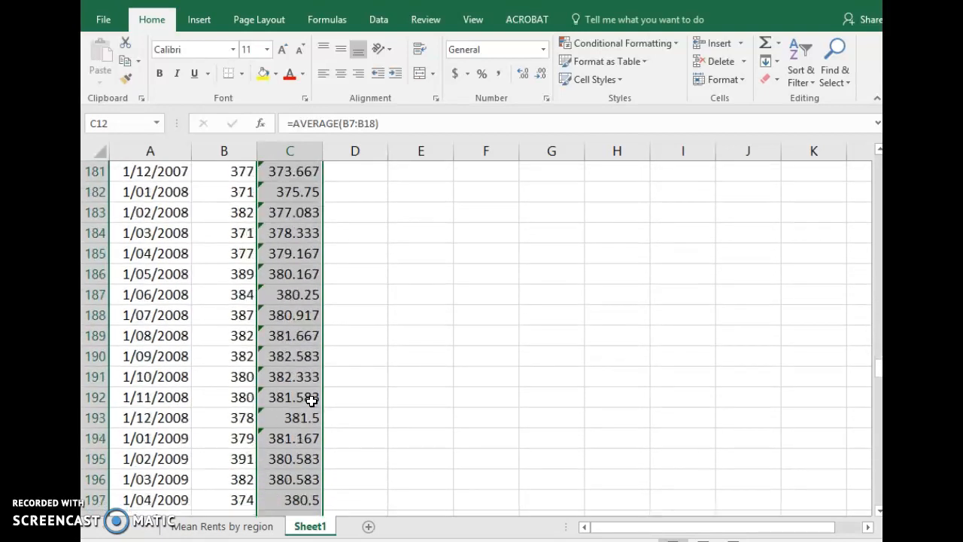
scroll(311, 404, "down", 20)
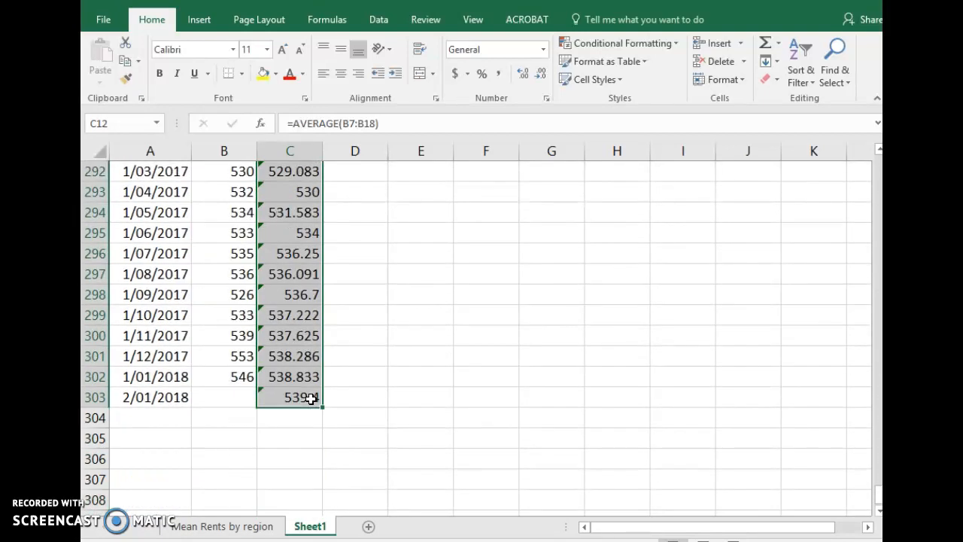
scroll(311, 399, "up", 1)
Check the range averaged in C303 and clear the averages in C298:C303
left_click(288, 395)
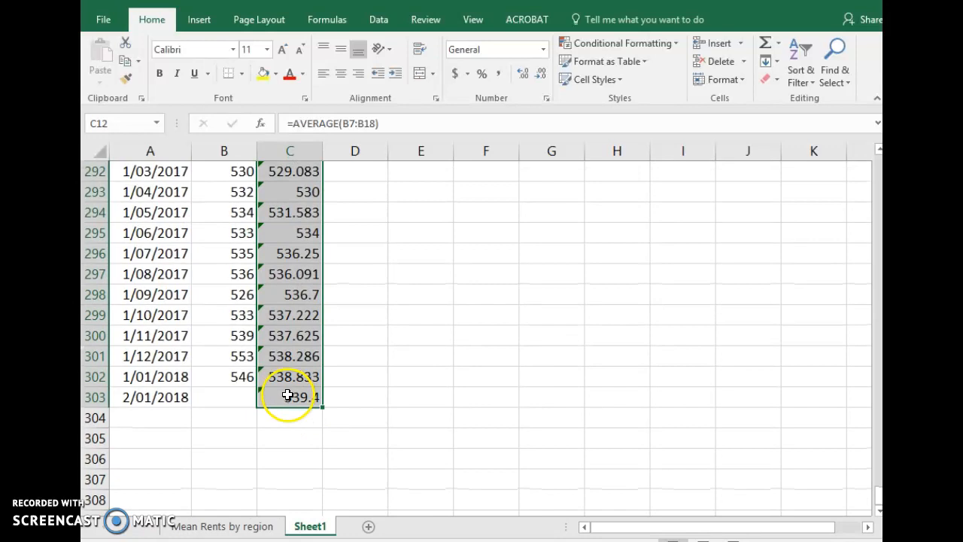
left_click(408, 123)
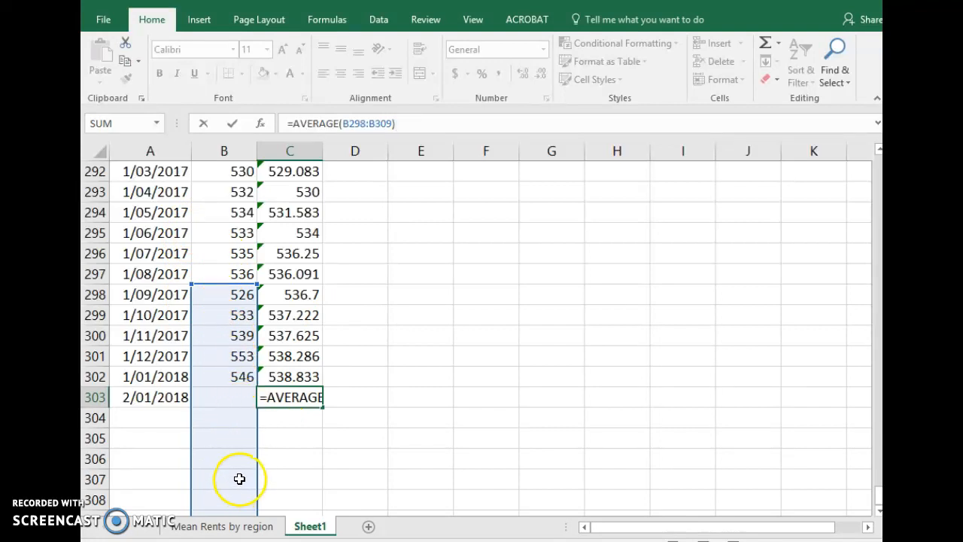
key("ctrl+Return")
left_click(293, 294)
left_click_drag(293, 293, 291, 406)
key("Delete")
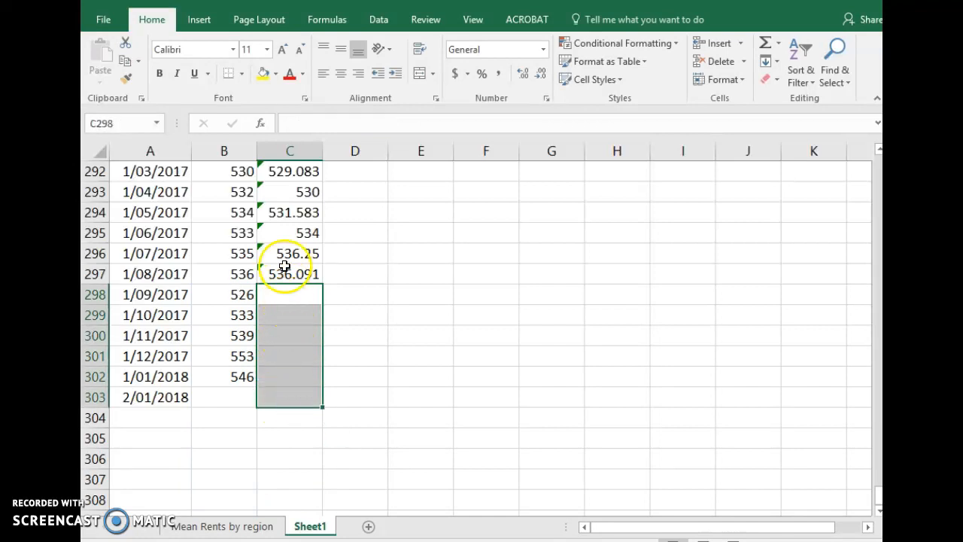
Clear the average in C297, whose range includes the empty cell B303, and check the range used in C296
left_click(290, 272)
left_click(427, 125)
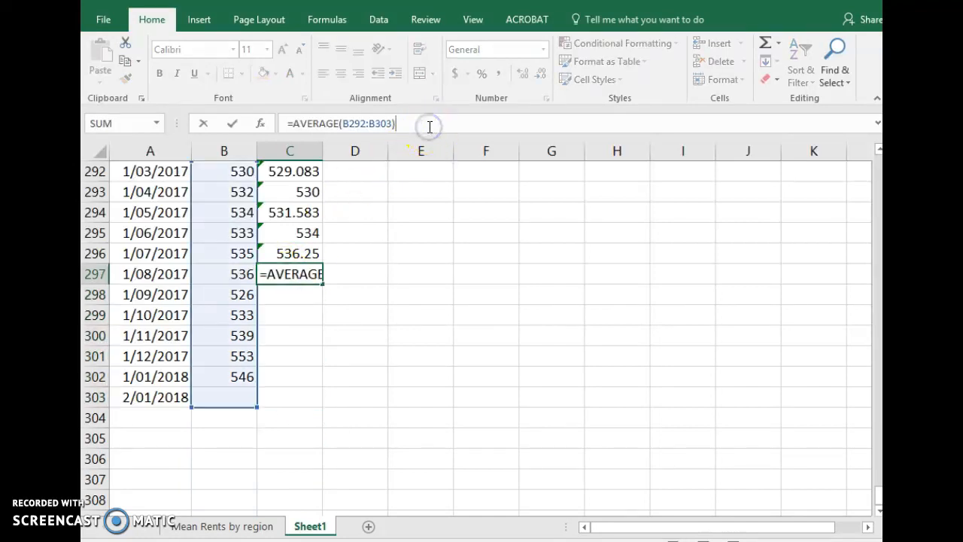
left_click(308, 284)
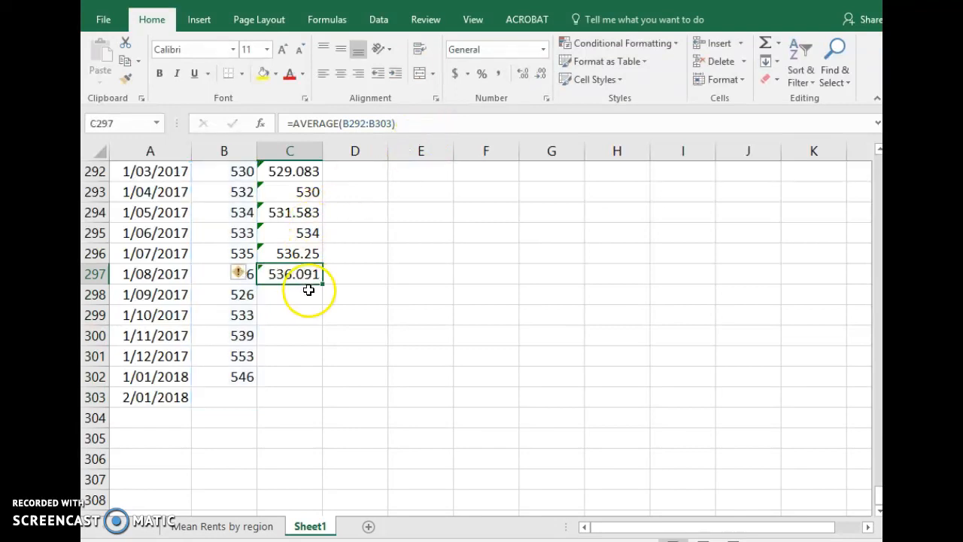
left_click(293, 252)
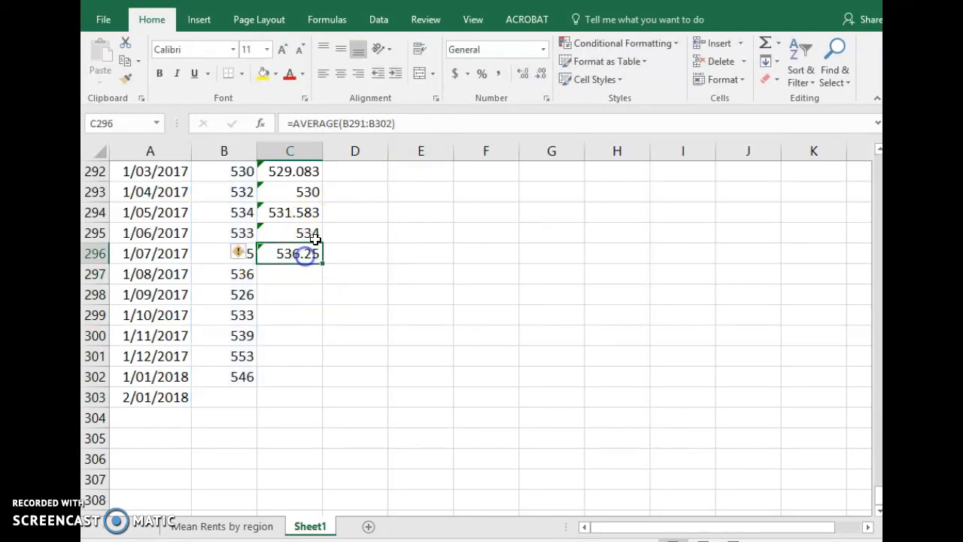
left_click(418, 123)
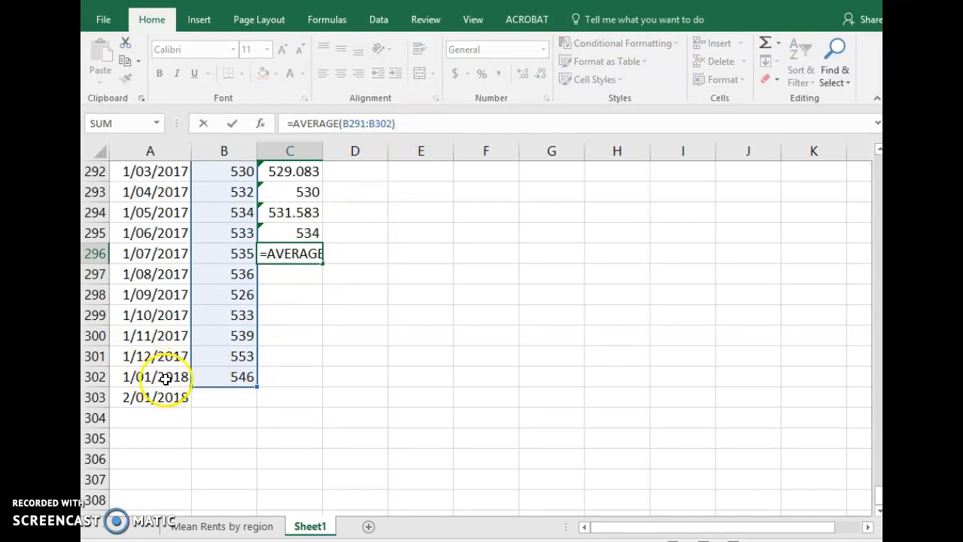
left_click(211, 398)
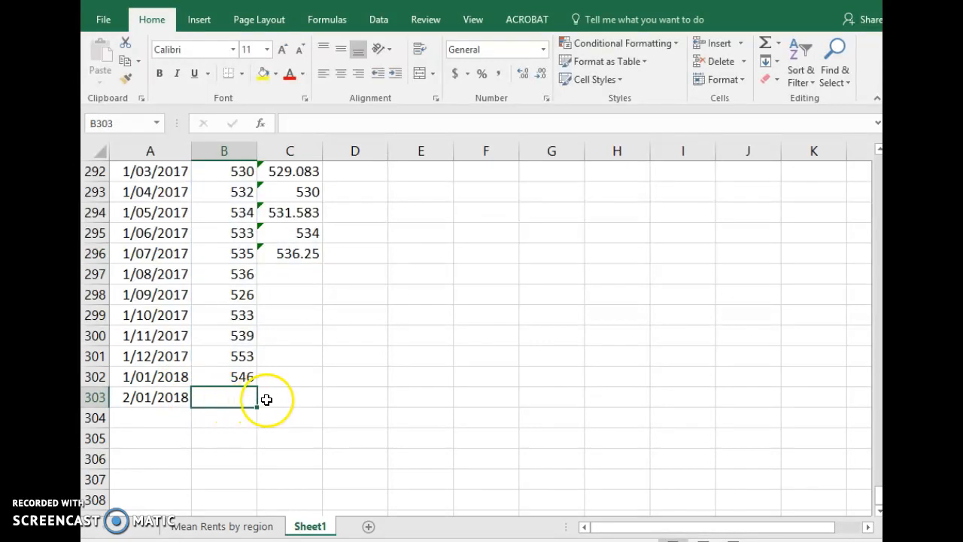
Insert a basic 2-D line chart from columns A to C, covering Month, Auckland and MM
scroll(307, 396, "up", 20)
scroll(308, 395, "up", 20)
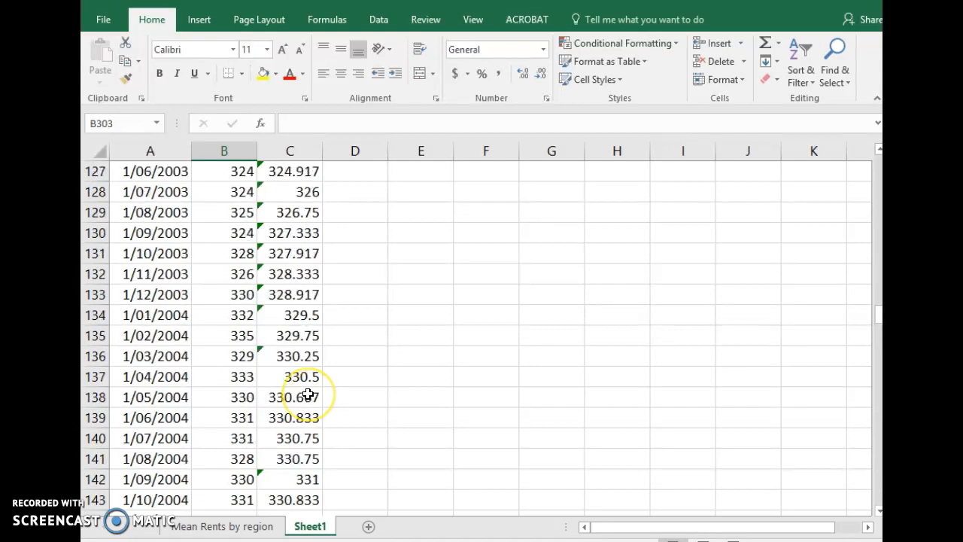
scroll(312, 391, "up", 7)
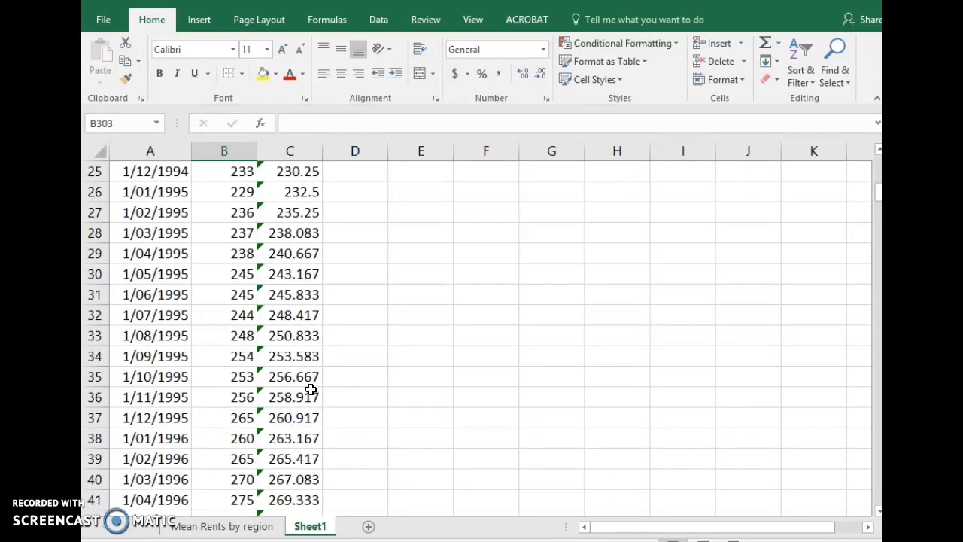
scroll(311, 388, "up", 8)
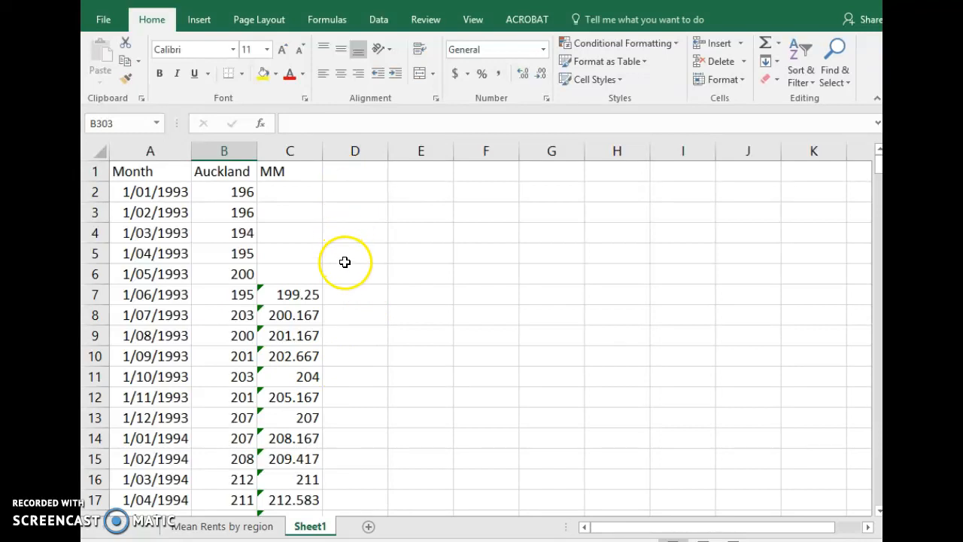
left_click_drag(150, 149, 294, 146)
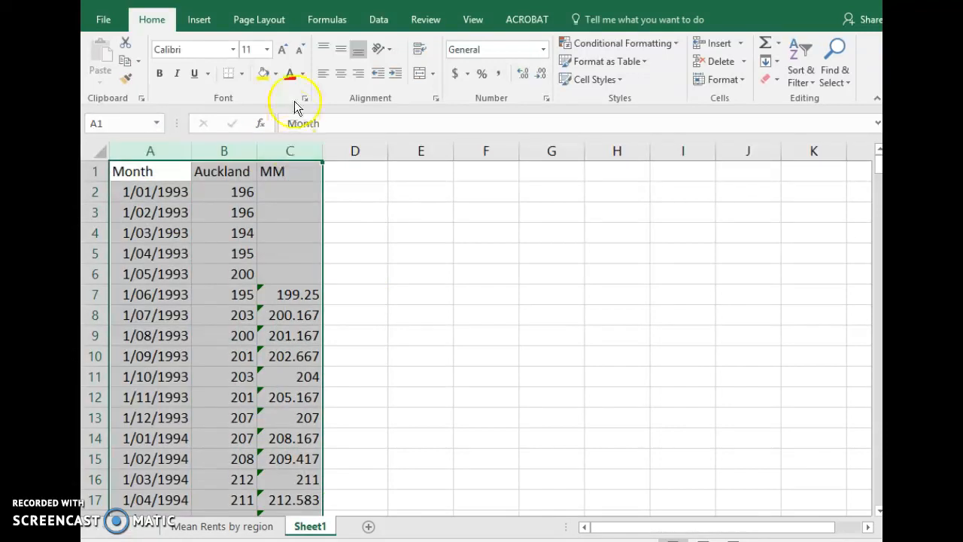
left_click(202, 21)
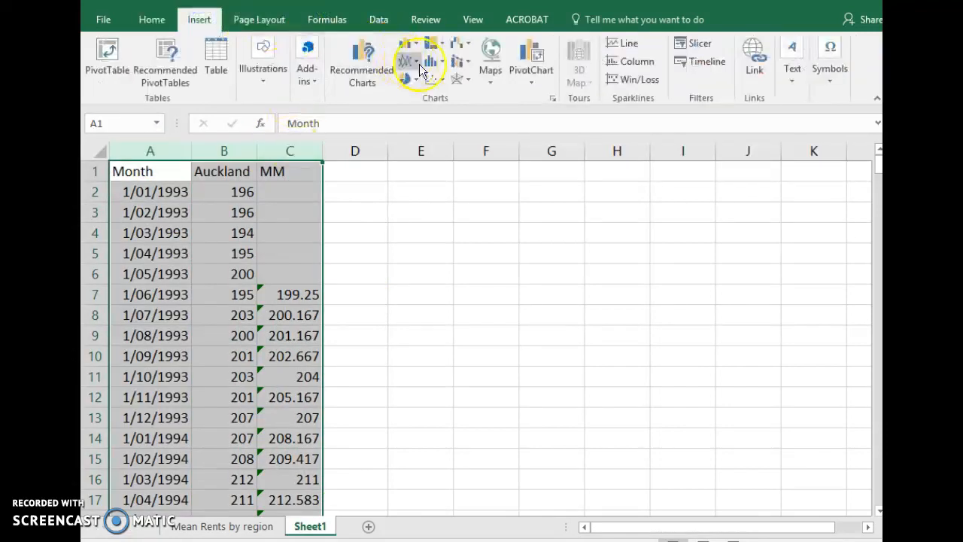
left_click(413, 65)
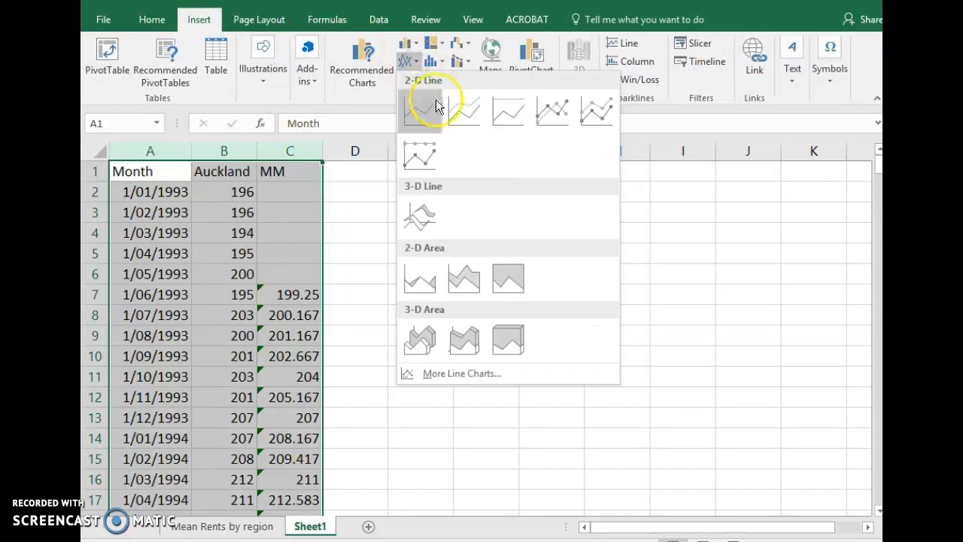
left_click(427, 113)
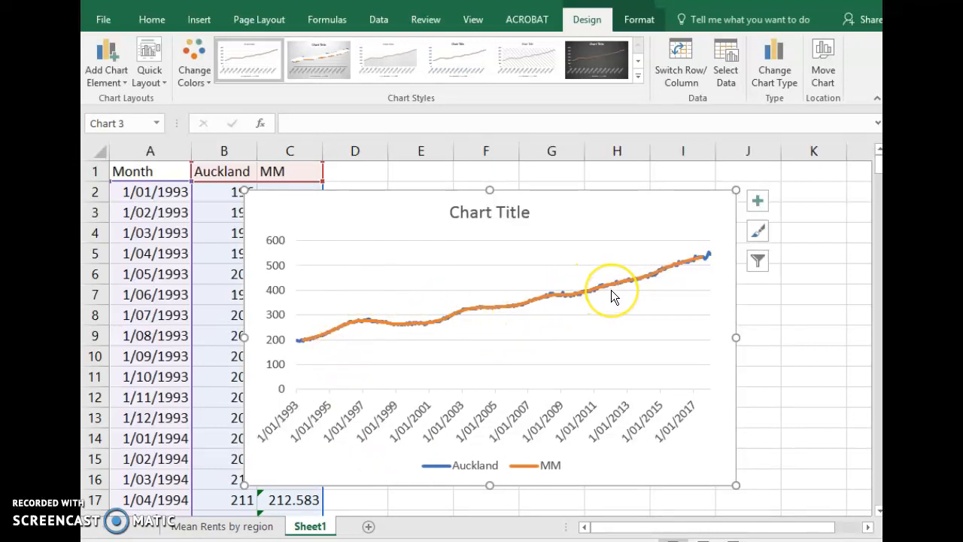
Add a linear trendline to the MM series in the line chart
mouse_move(611, 292)
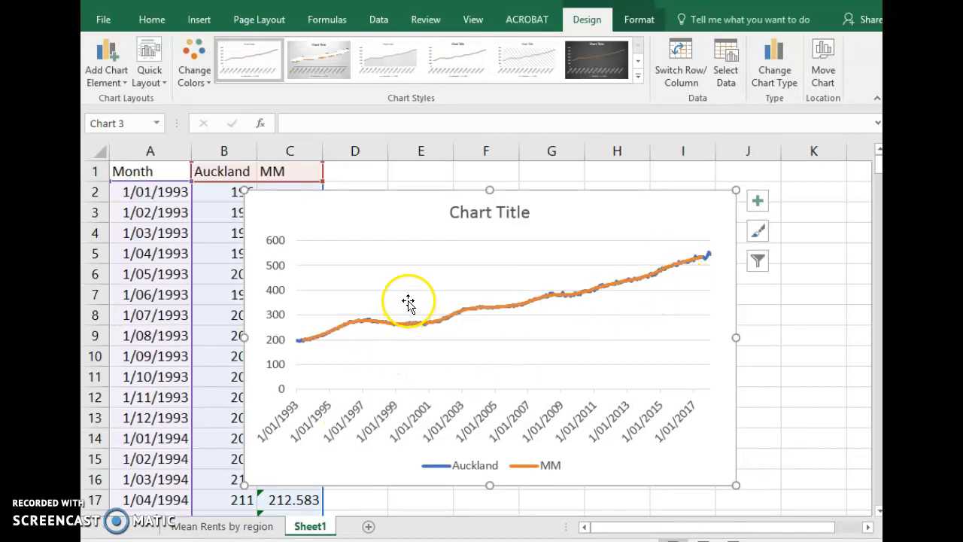
left_click(419, 324)
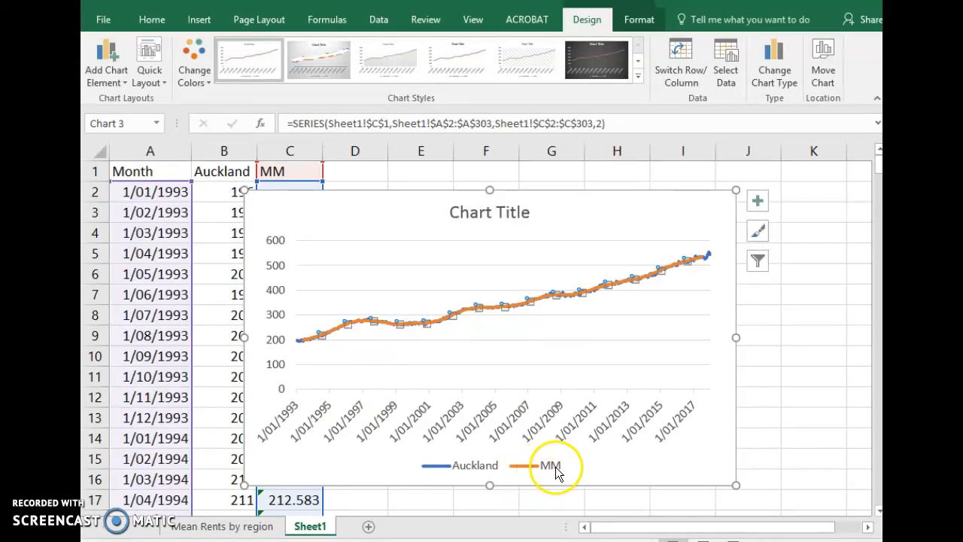
right_click(460, 315)
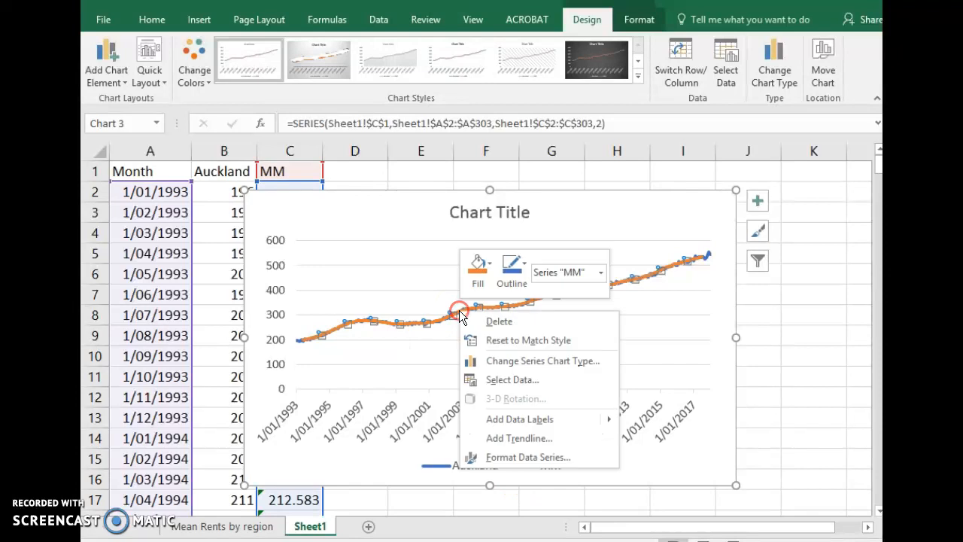
left_click(535, 438)
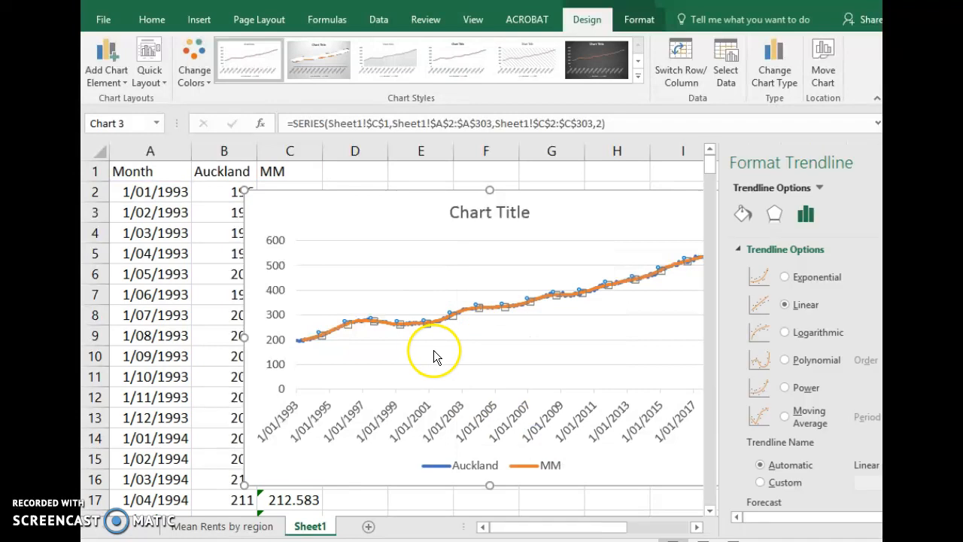
left_click(444, 324)
left_click(444, 323)
left_click(444, 322)
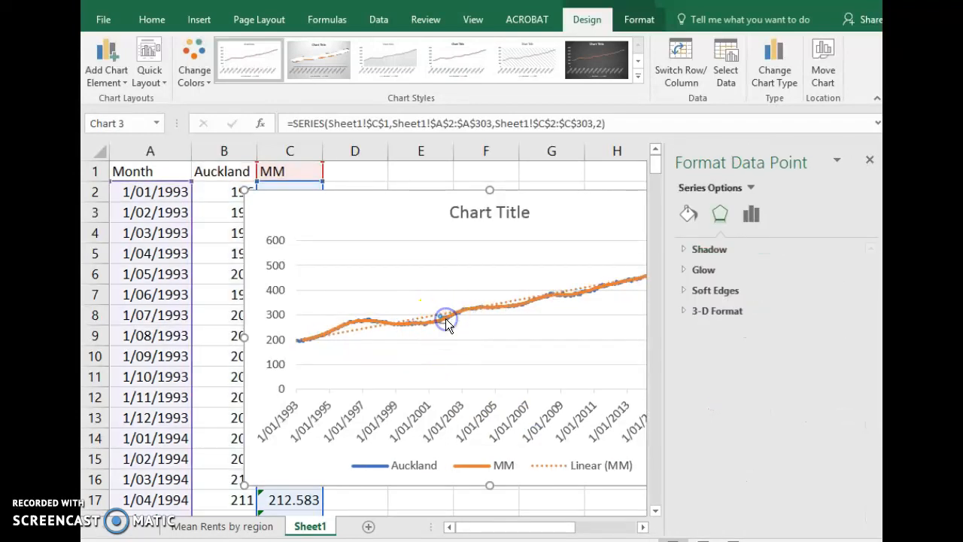
right_click(445, 322)
left_click(497, 451)
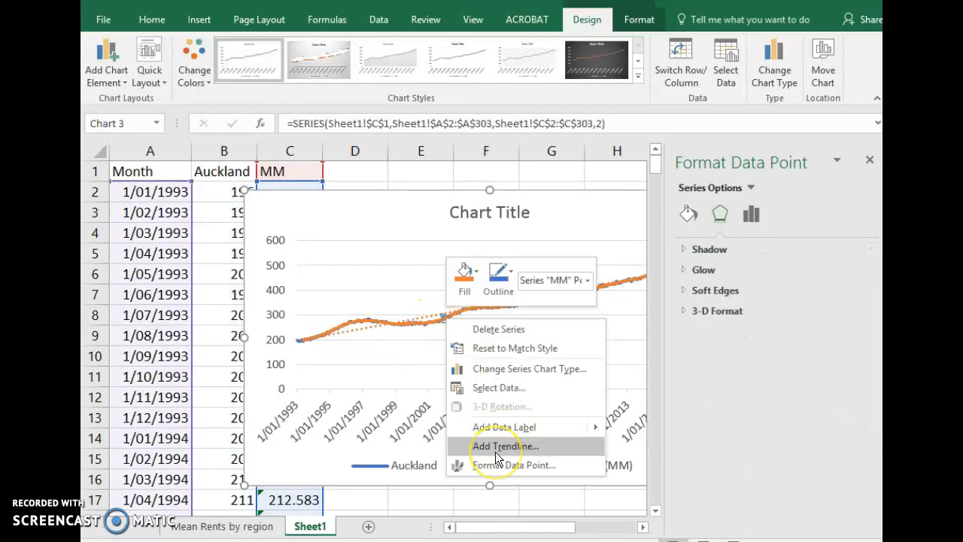
left_click(397, 353)
left_click(360, 327)
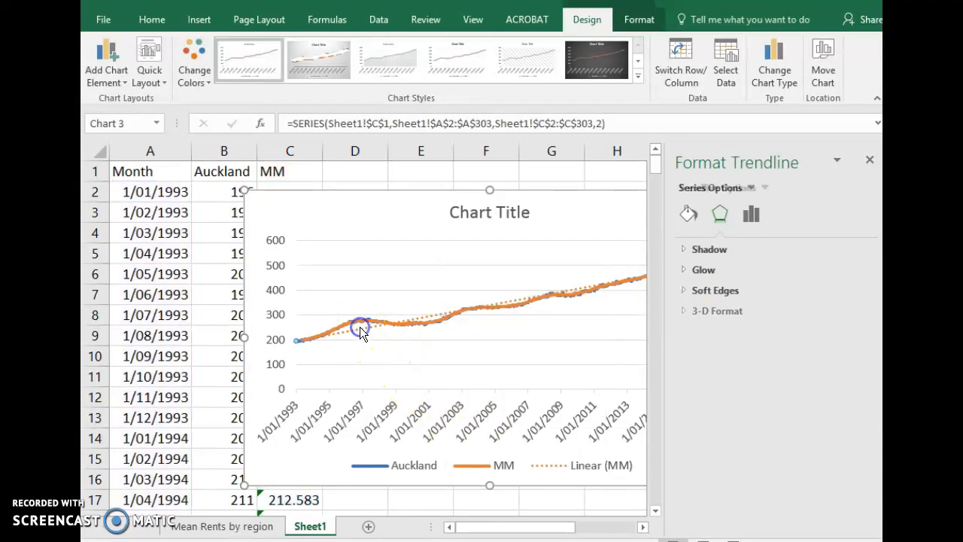
Add another linear trendline to the MM series in the line chart
left_click(419, 322)
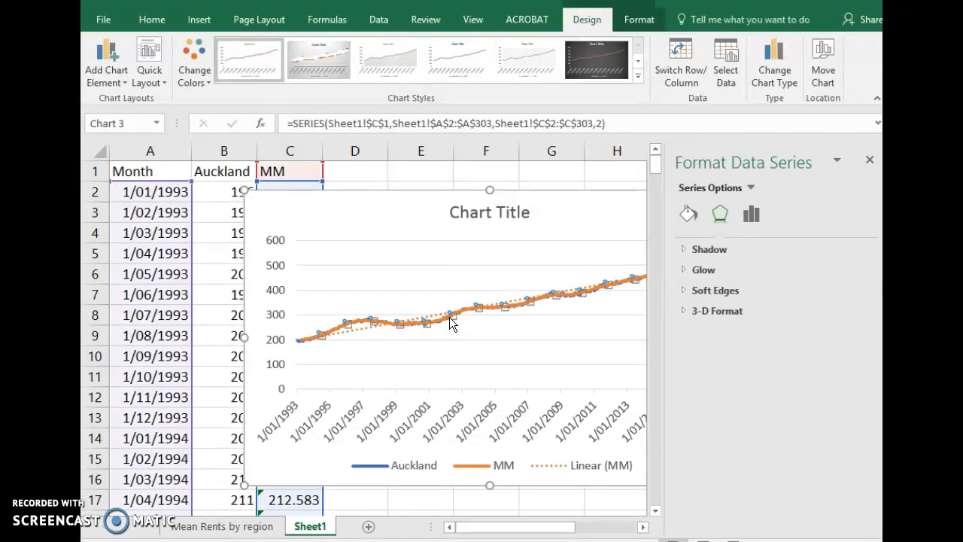
right_click(449, 317)
left_click(522, 444)
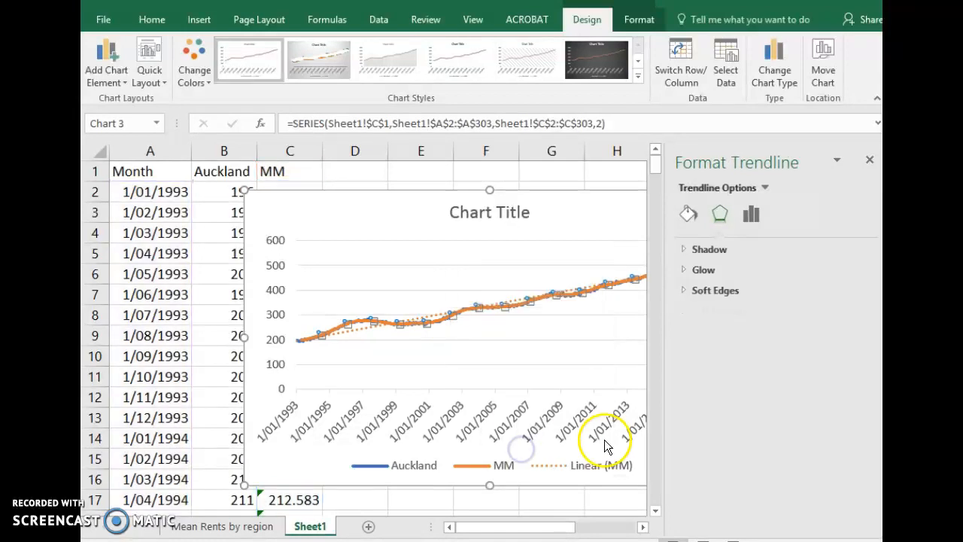
Display the new trendline's equation on the chart and move its label above the lines, beside the chart title
left_click_drag(866, 319, 871, 384)
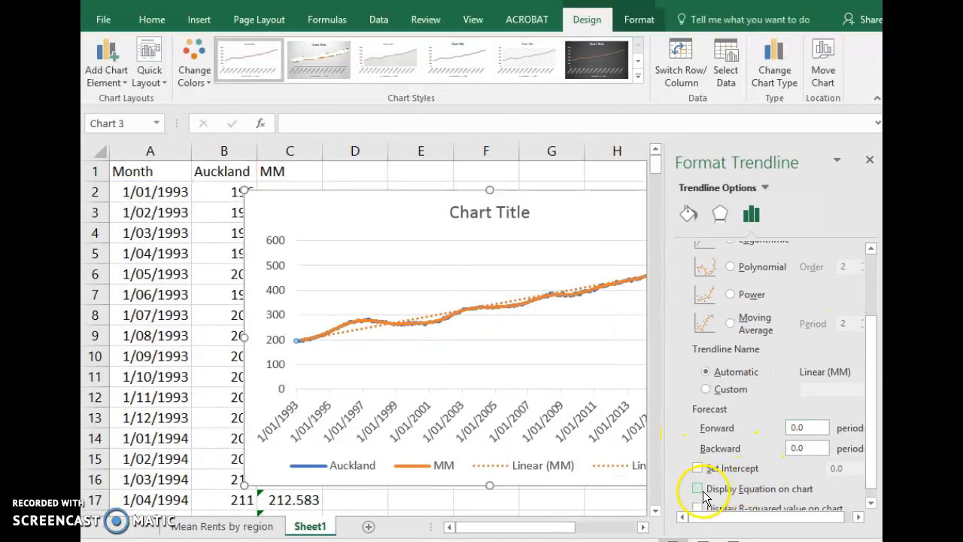
left_click(697, 489)
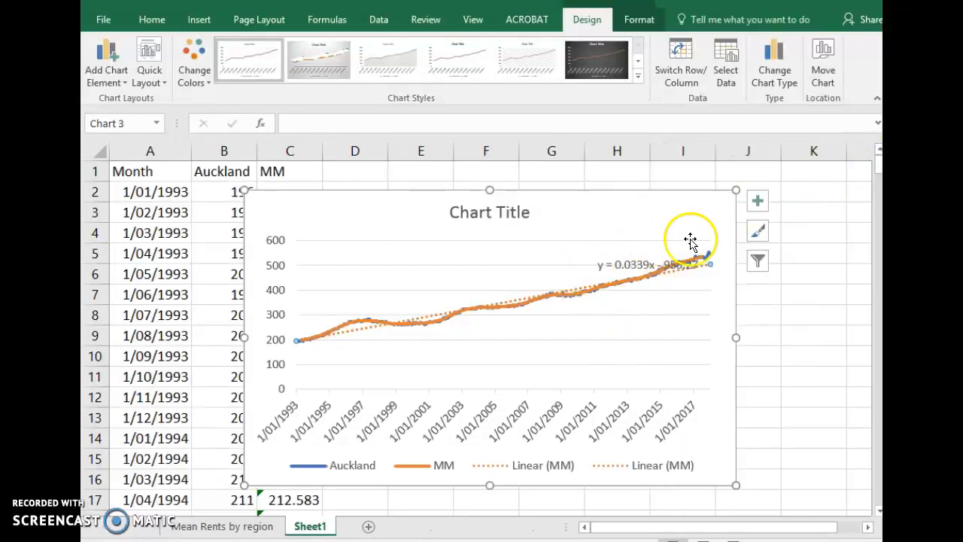
left_click_drag(639, 269, 630, 218)
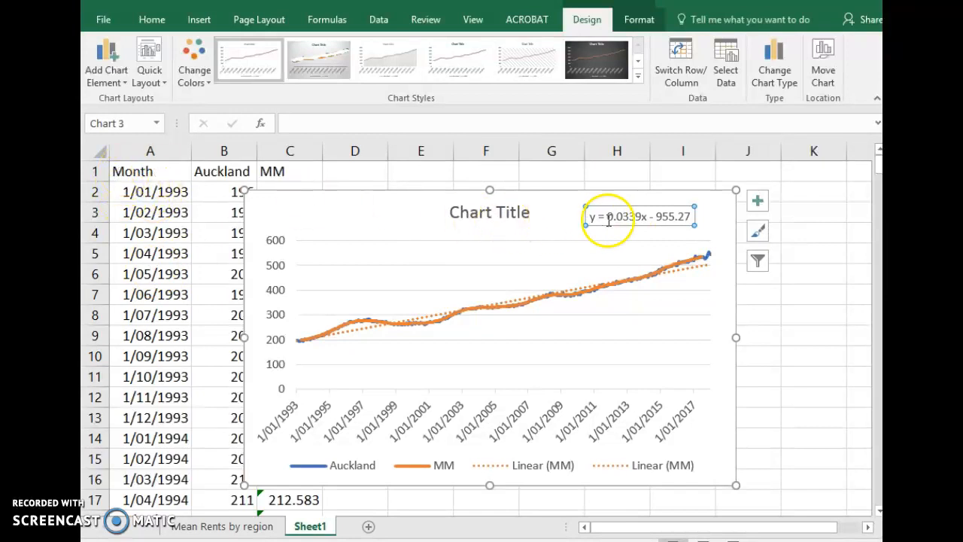
Insert an empty column before the Month column
left_click(153, 150)
right_click(160, 153)
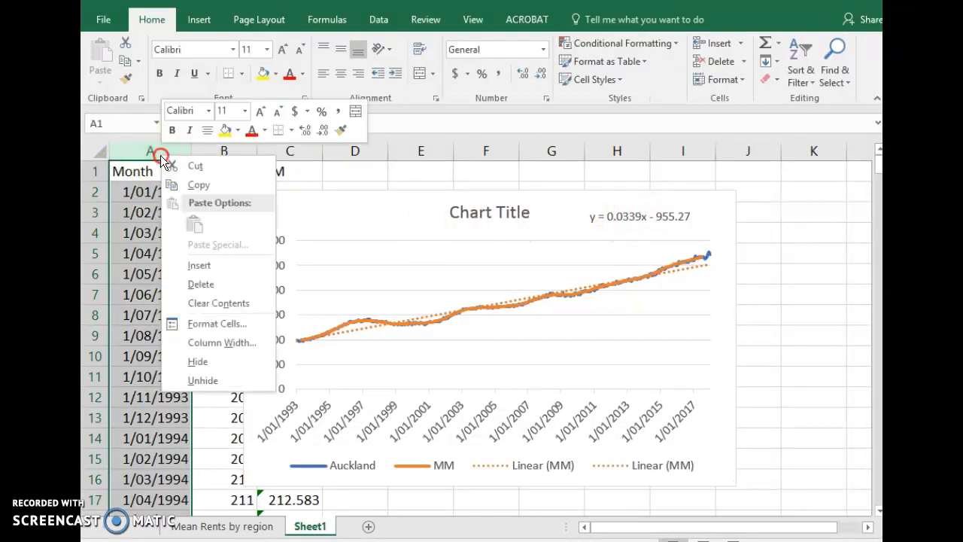
left_click(199, 265)
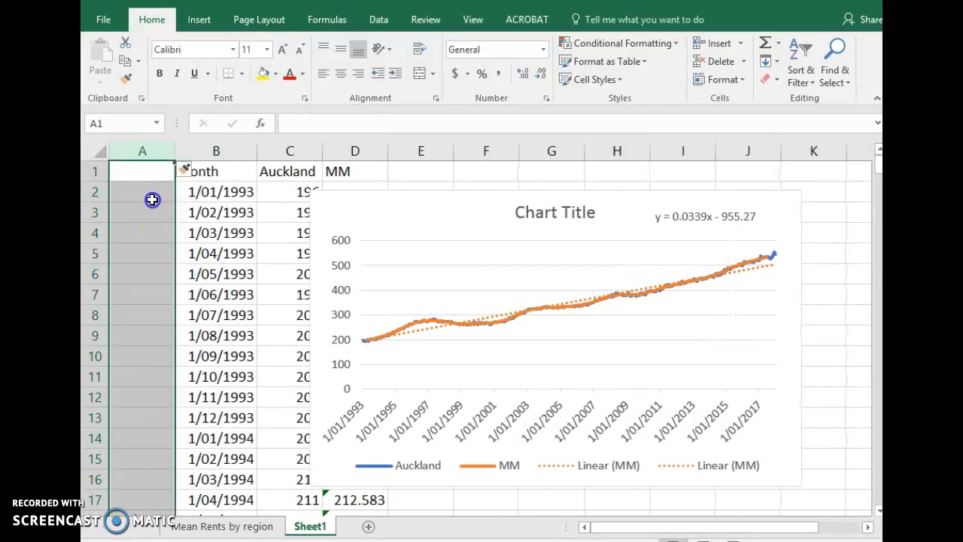
Number the months in column A, entering 1 in A2 and 2 in A3 and filling the series down to 302 in A303
left_click(151, 198)
type("1")
left_click(144, 209)
type("2")
left_click(143, 236)
left_click_drag(147, 198, 178, 343)
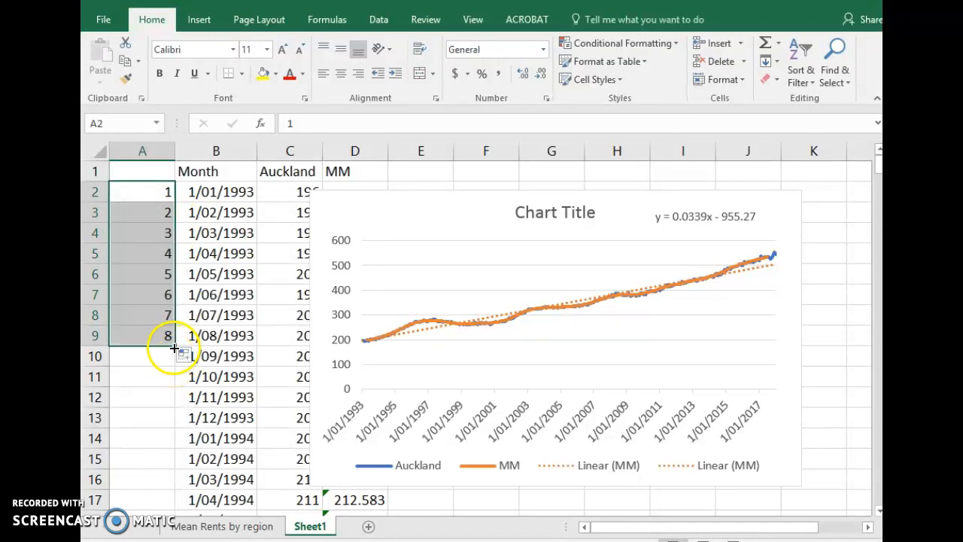
double_click(175, 346)
scroll(161, 358, "down", 20)
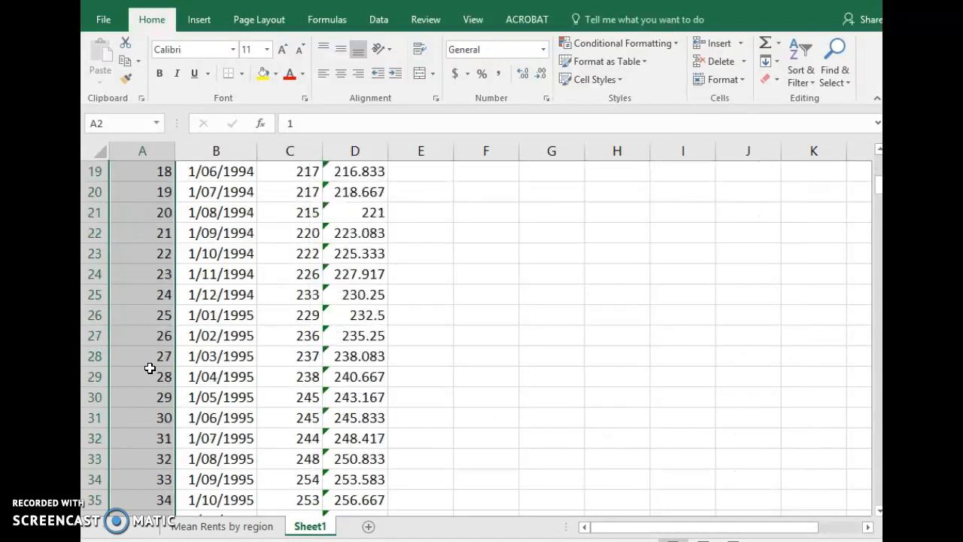
scroll(149, 367, "down", 20)
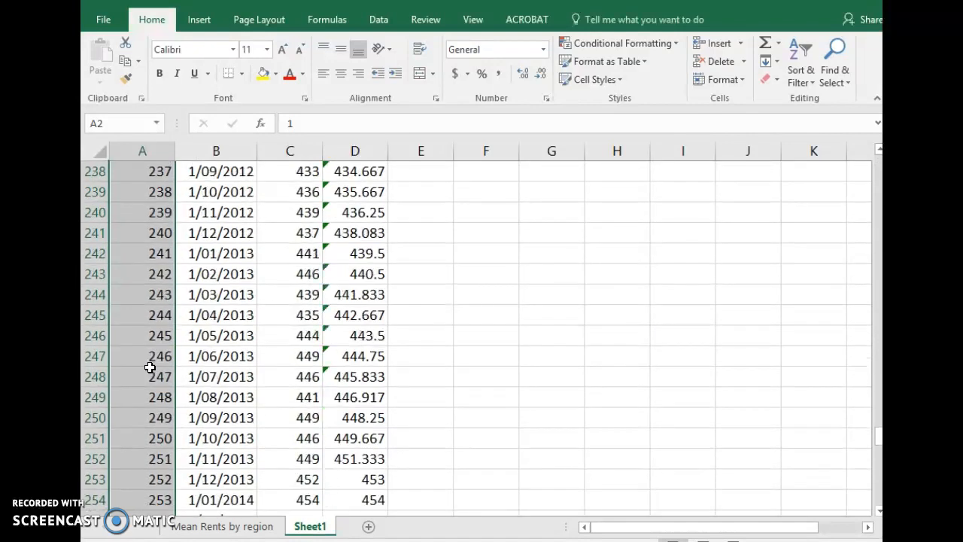
scroll(149, 367, "down", 1)
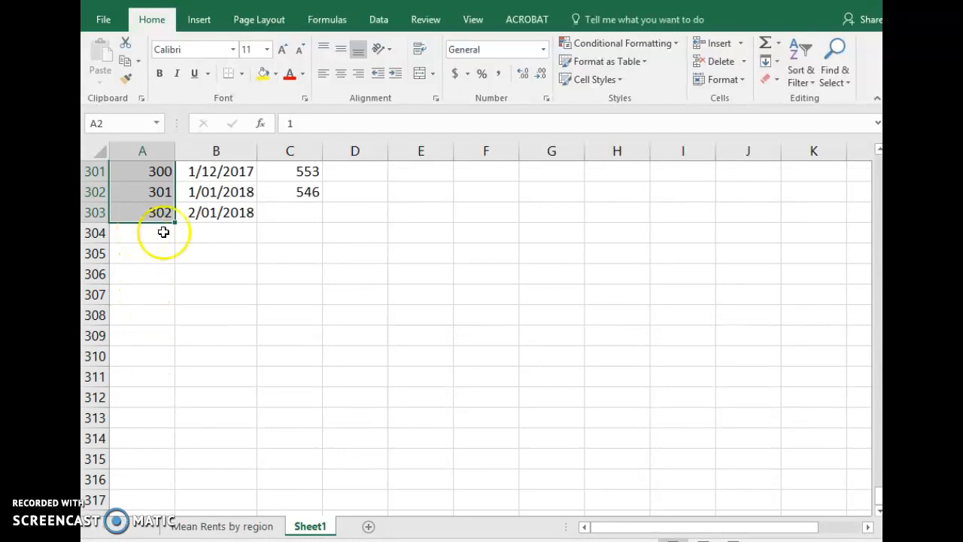
left_click(294, 213)
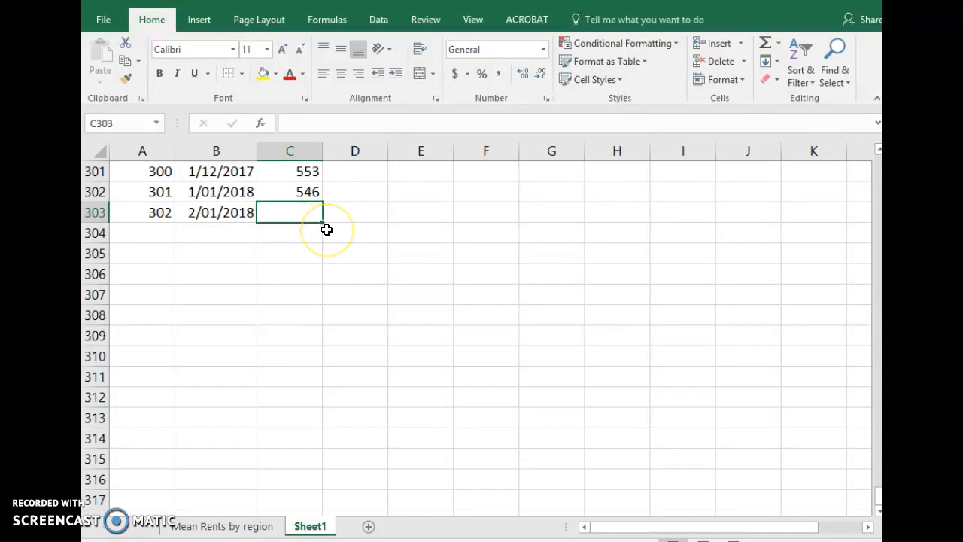
Move the line chart clear of the data in columns A to D, so that it starts around column F
scroll(327, 226, "up", 20)
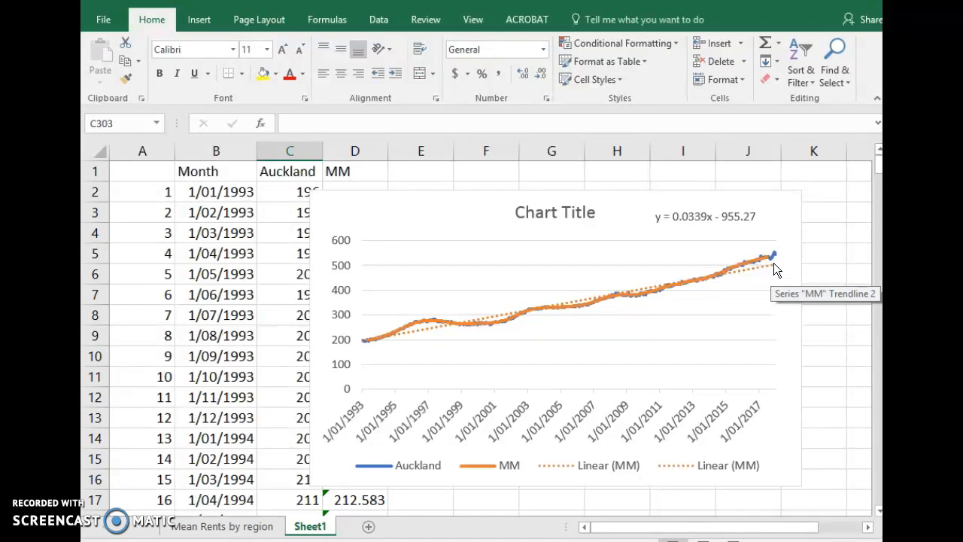
left_click_drag(481, 218, 689, 232)
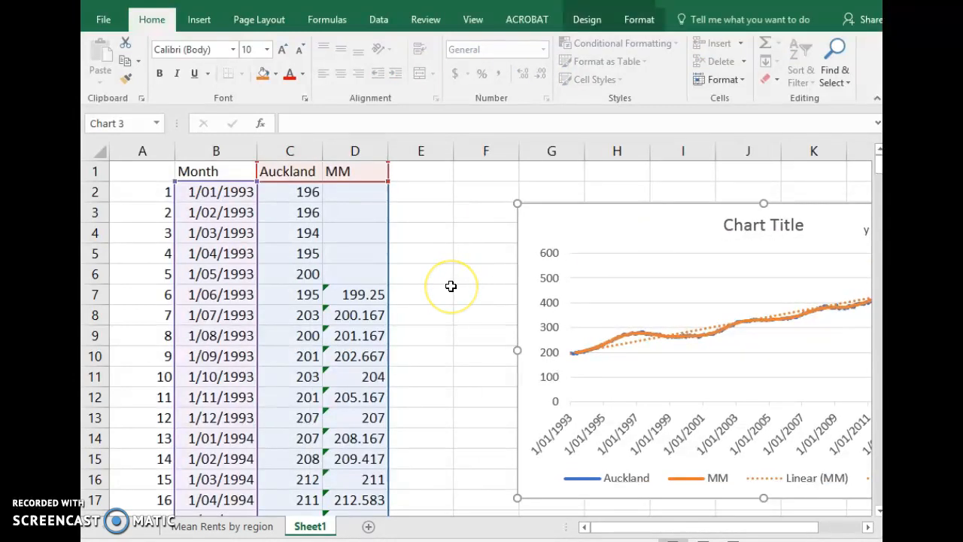